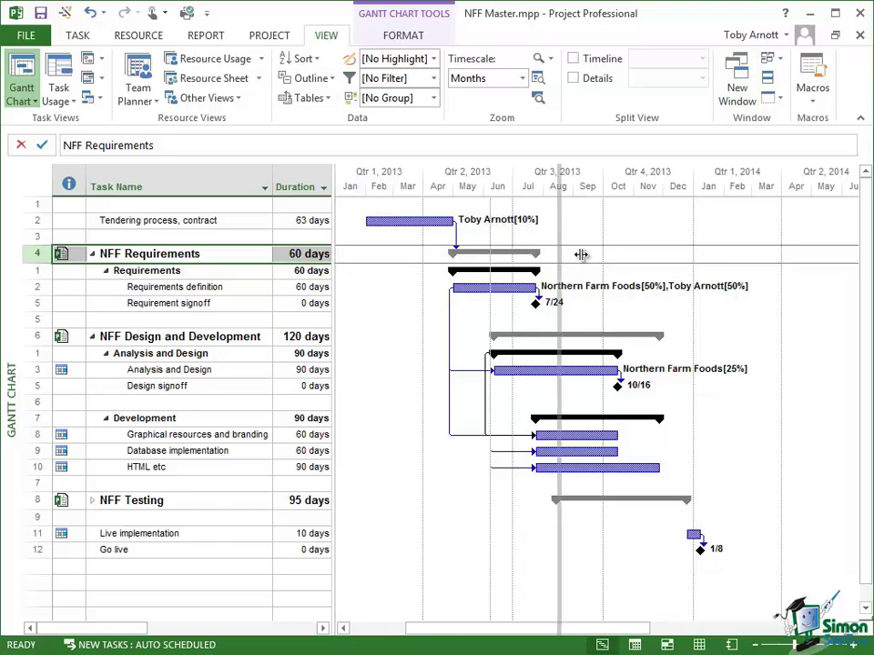
Step: Widen the task sheet and switch it from the Entry table to the Cost table
drag(335, 256, 580, 255)
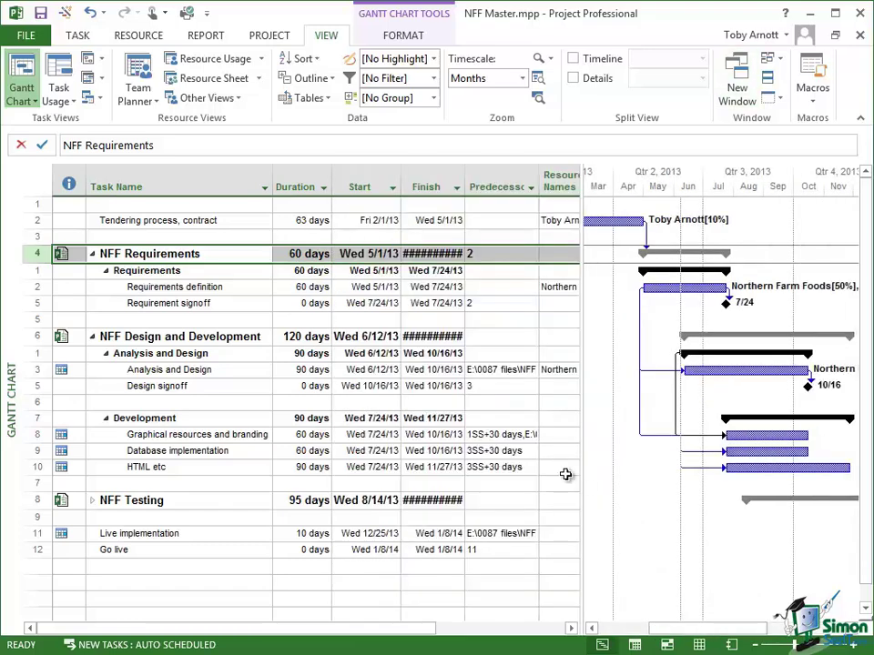
click(330, 100)
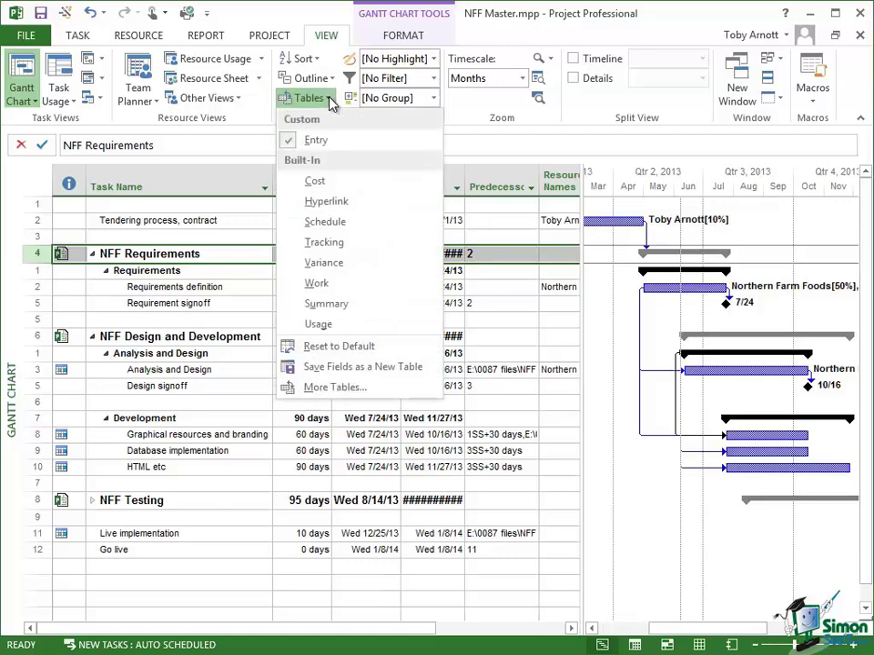
click(325, 183)
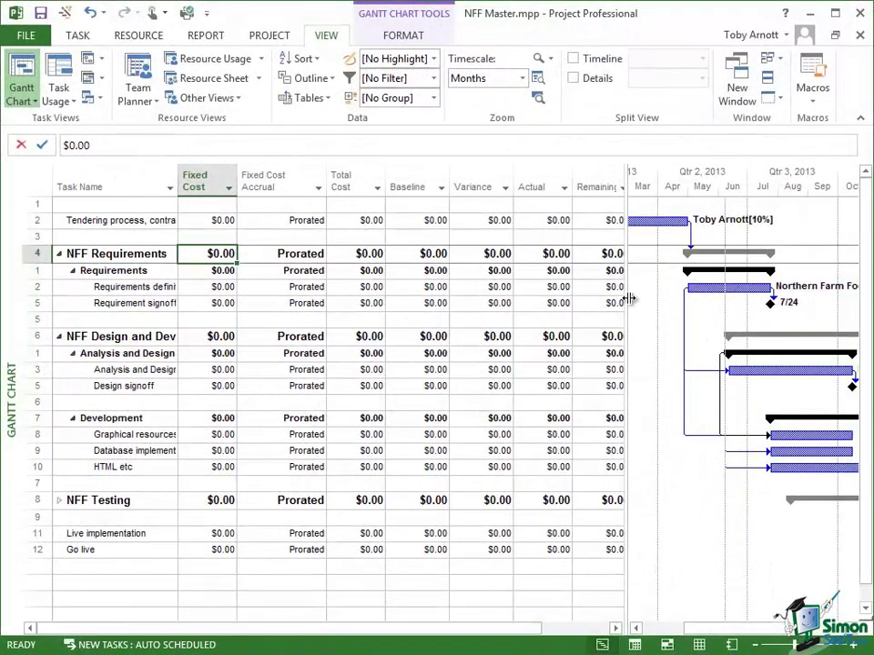
Step: Move the sheet/chart divider so Task Name, Fixed Cost and Fixed Cost Accrual show beside the bars
drag(628, 297, 707, 303)
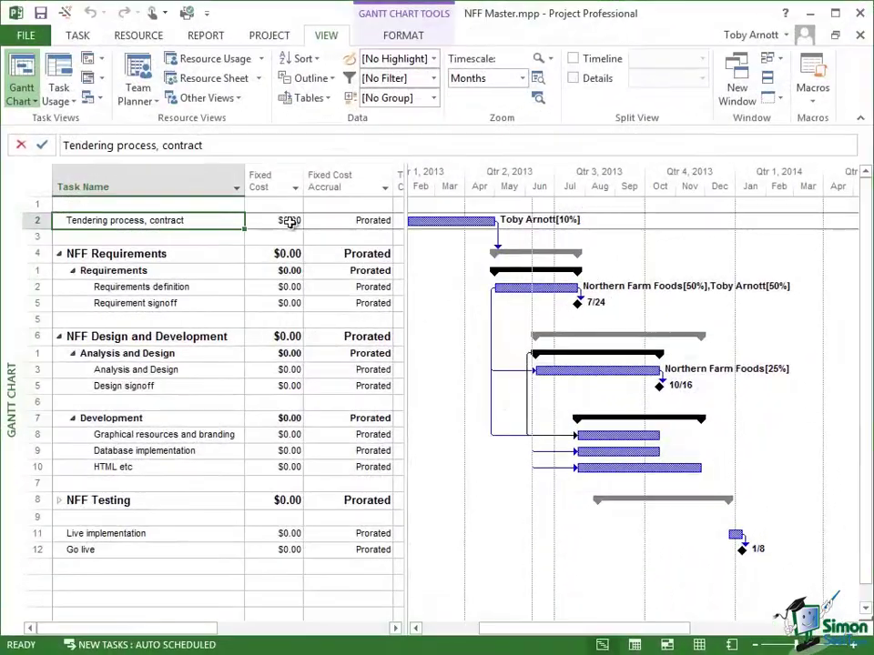
Step: Enter 2000 as the Fixed Cost of the Tendering process, contract task
click(288, 220)
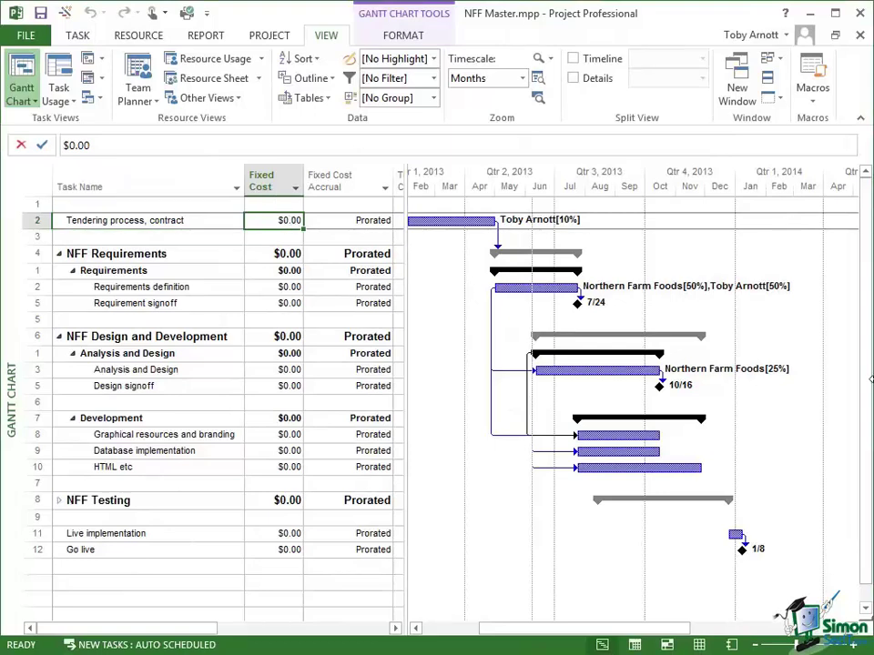
text(2000)
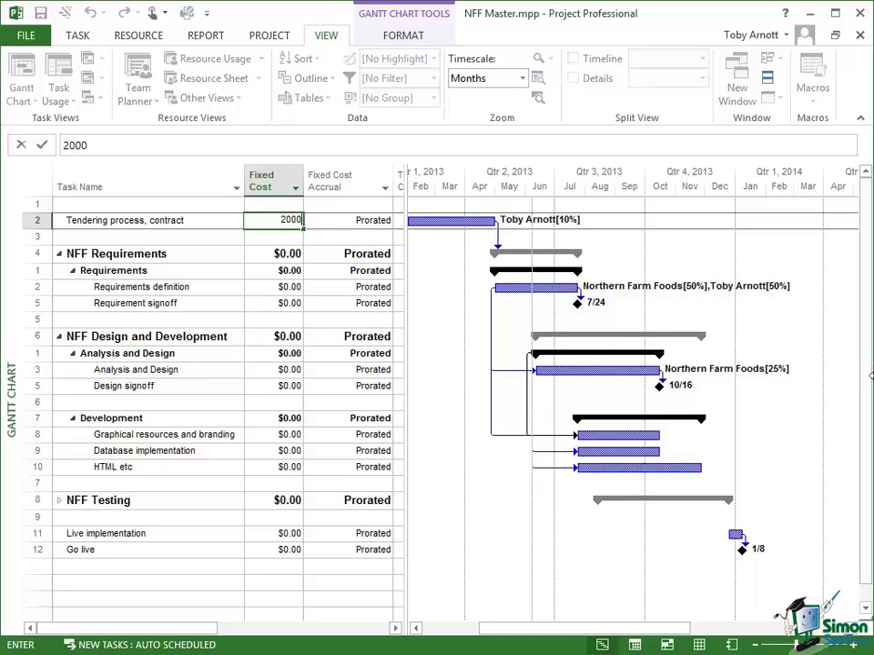
click(41, 146)
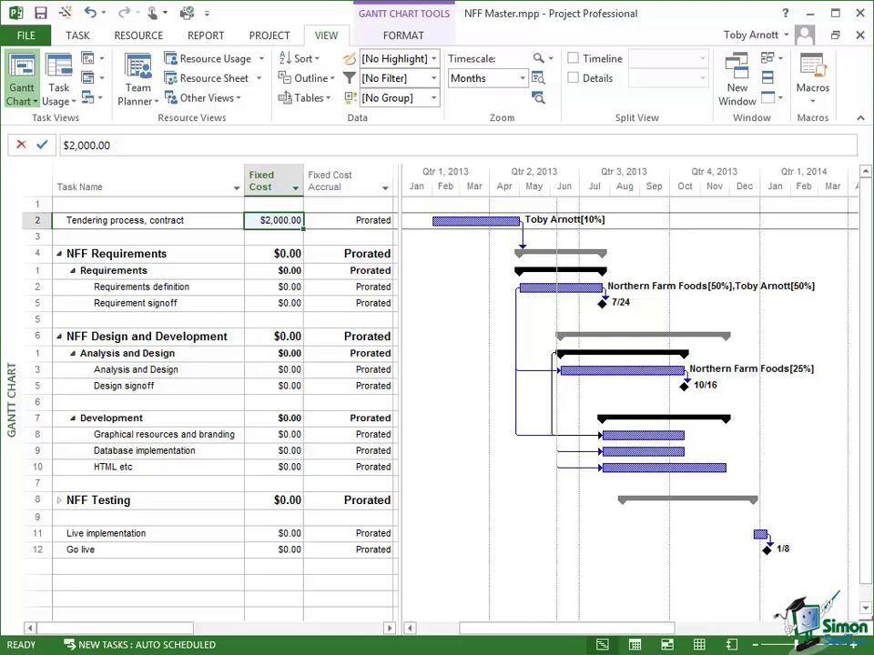
Step: Set the Tendering process, contract task's Fixed Cost Accrual to Start
click(367, 221)
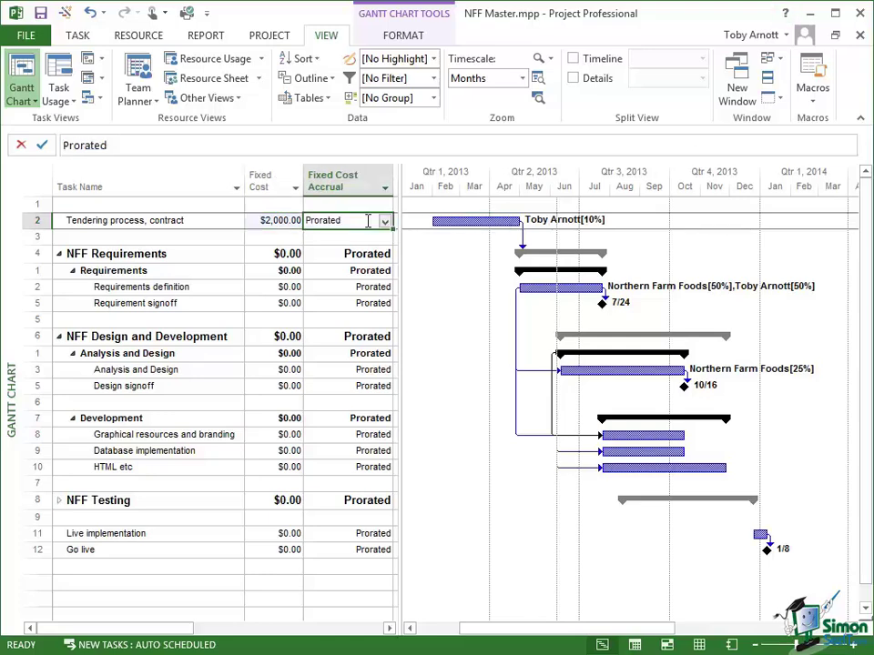
click(385, 222)
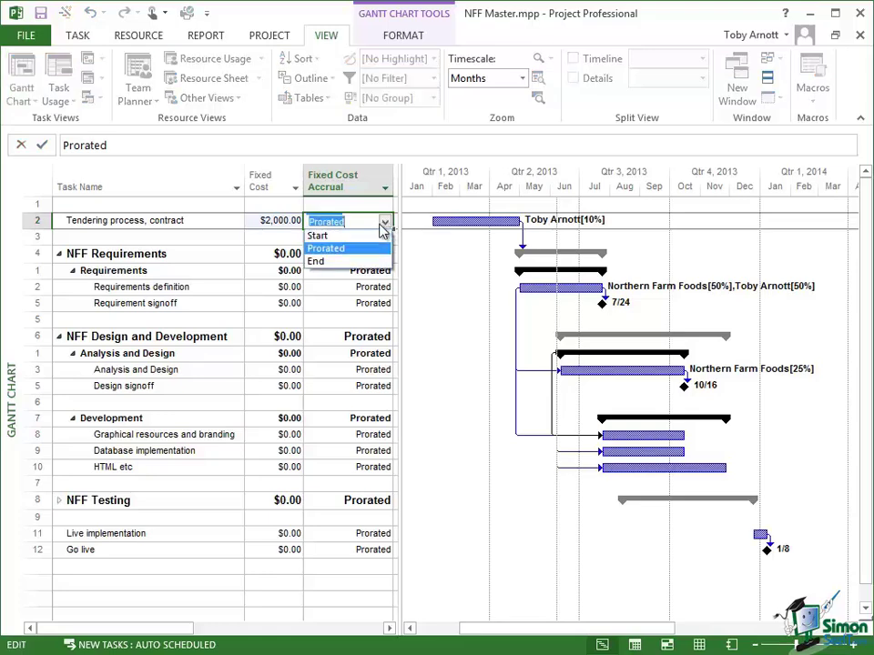
click(332, 236)
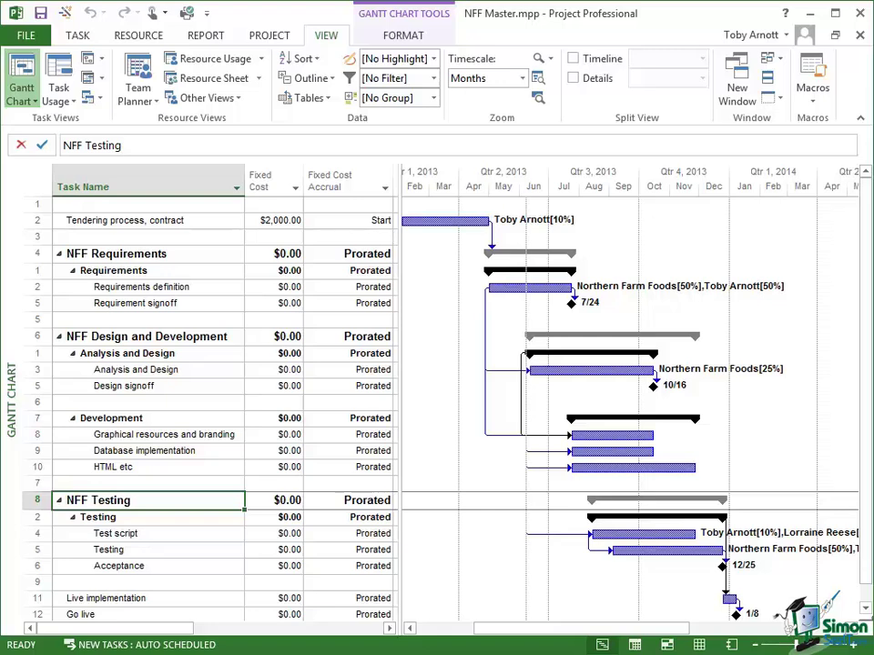
Step: Review the Schedule page's calculation settings in Project Options
click(25, 36)
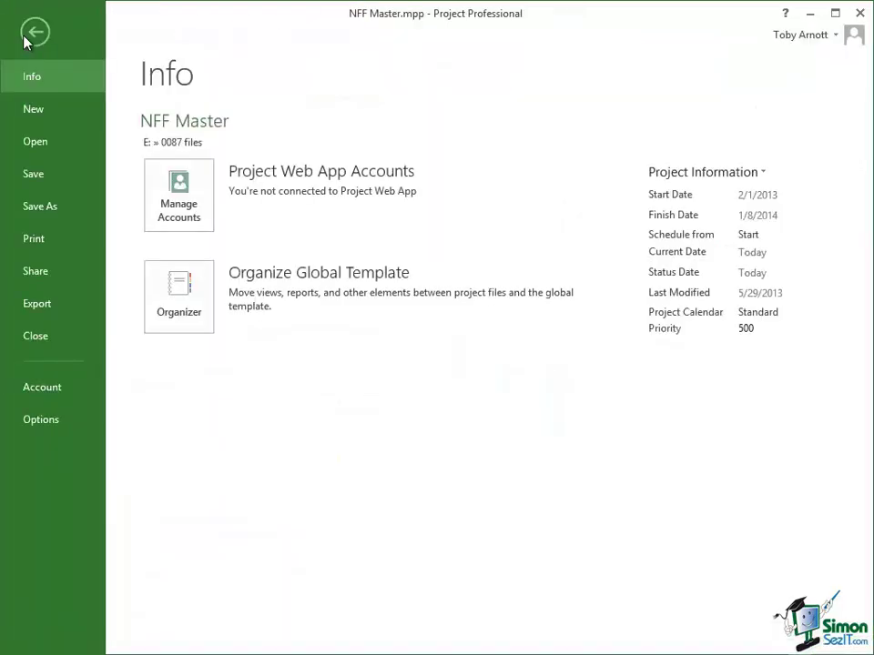
click(51, 426)
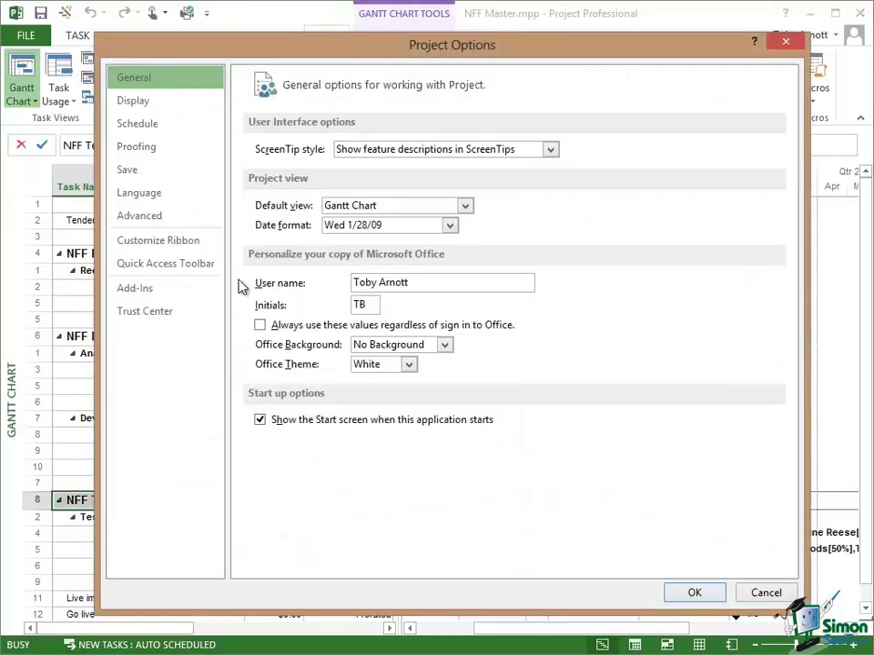
click(132, 124)
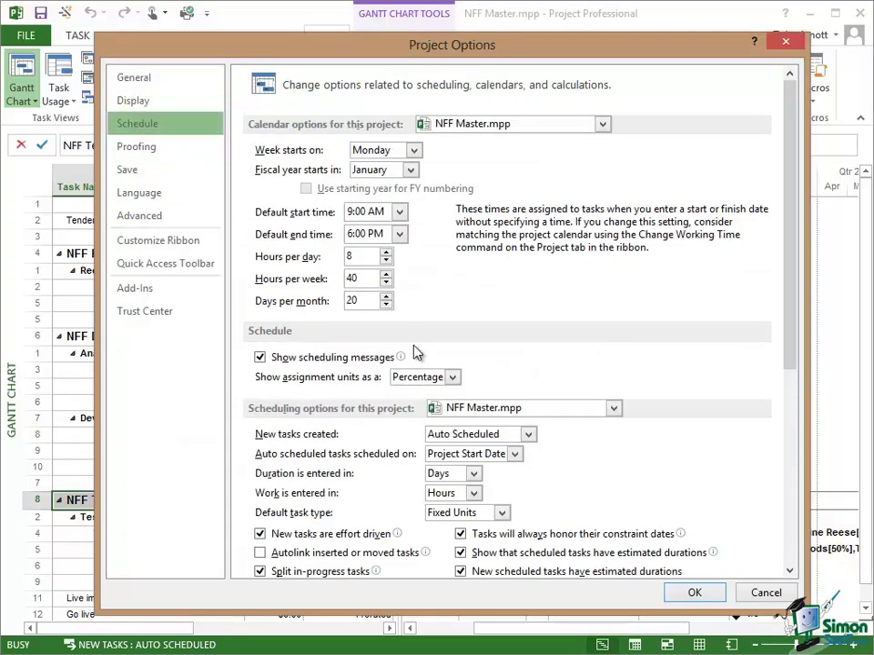
scroll(795, 241, down, 1)
drag(794, 241, 805, 452)
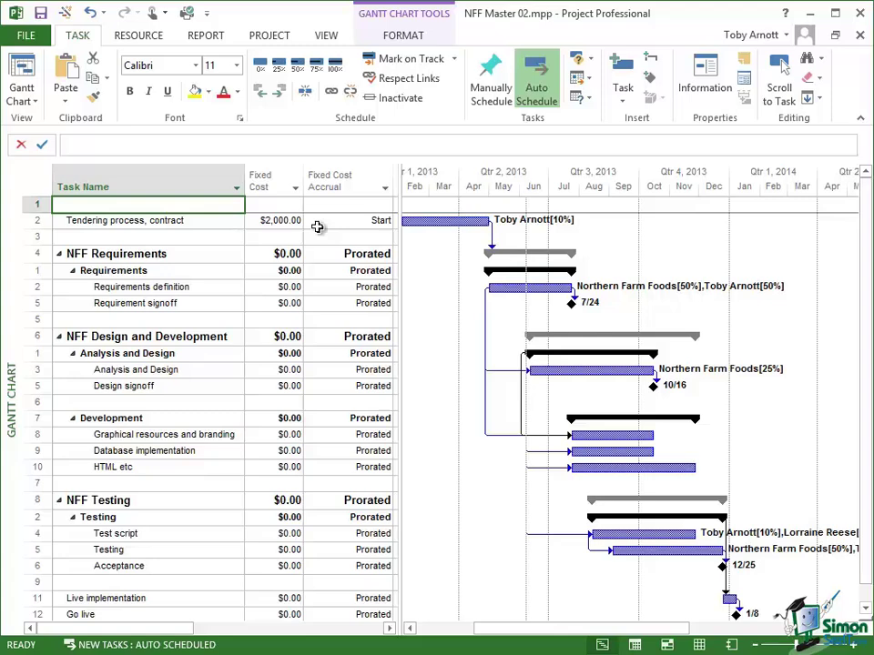
Step: Write a task note on Tendering process, contract explaining what its $2,000 fixed cost covers
double_click(77, 223)
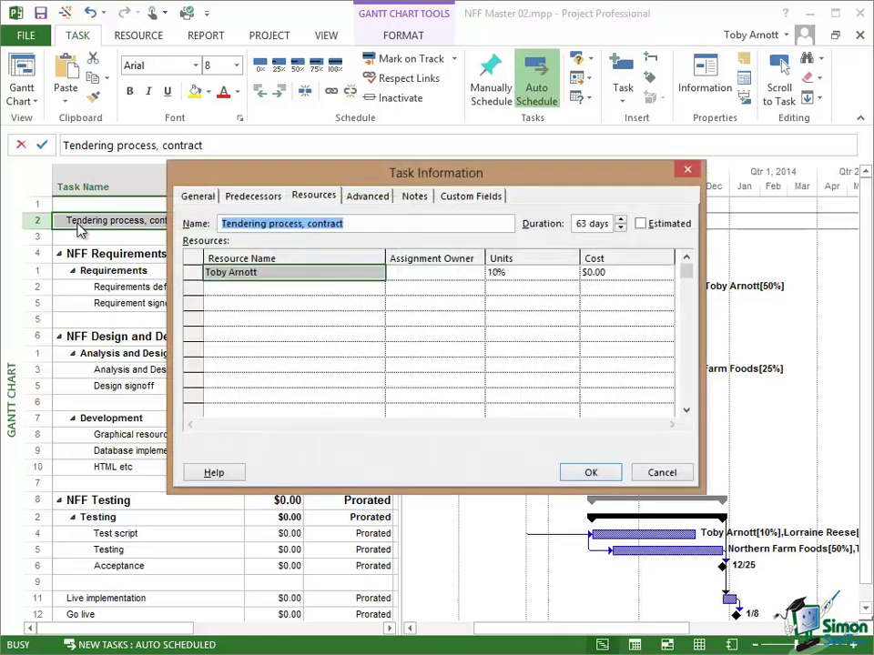
click(416, 197)
click(208, 297)
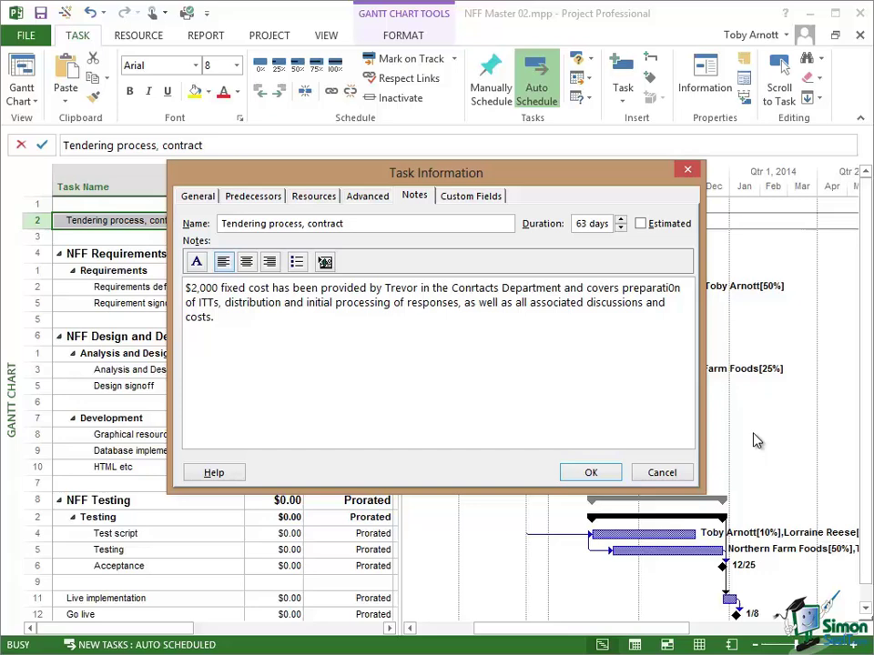
click(594, 471)
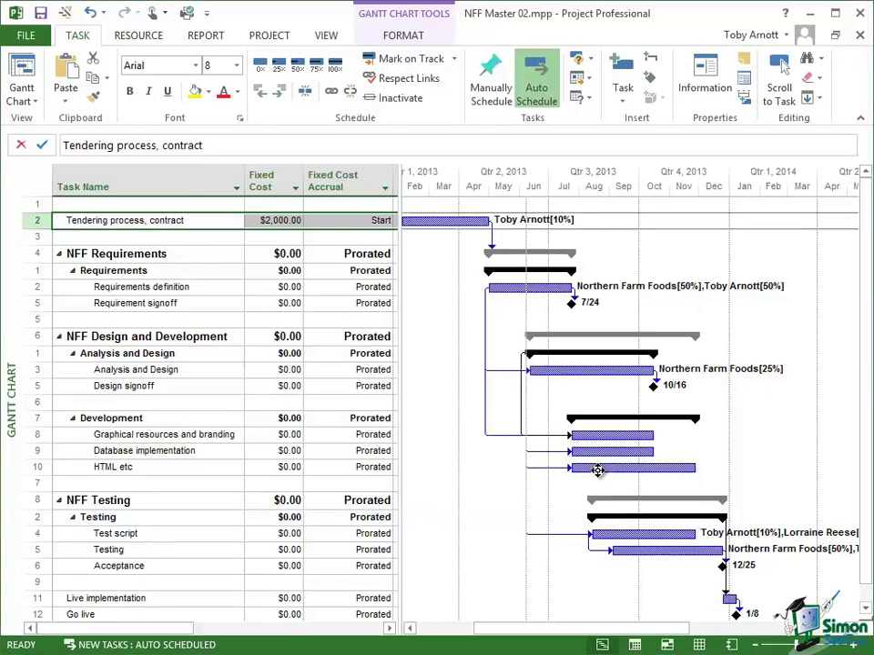